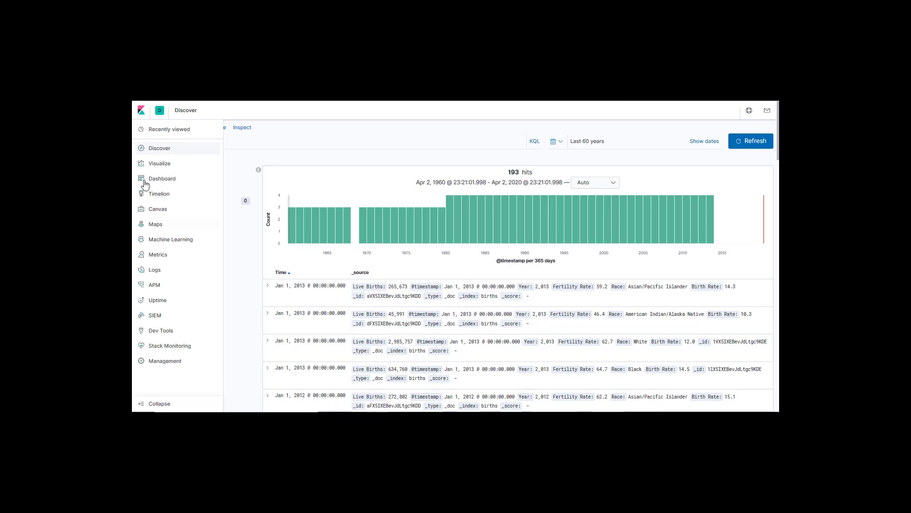
Start a new Data Table visualization from the Visualize page.
left_click(168, 167)
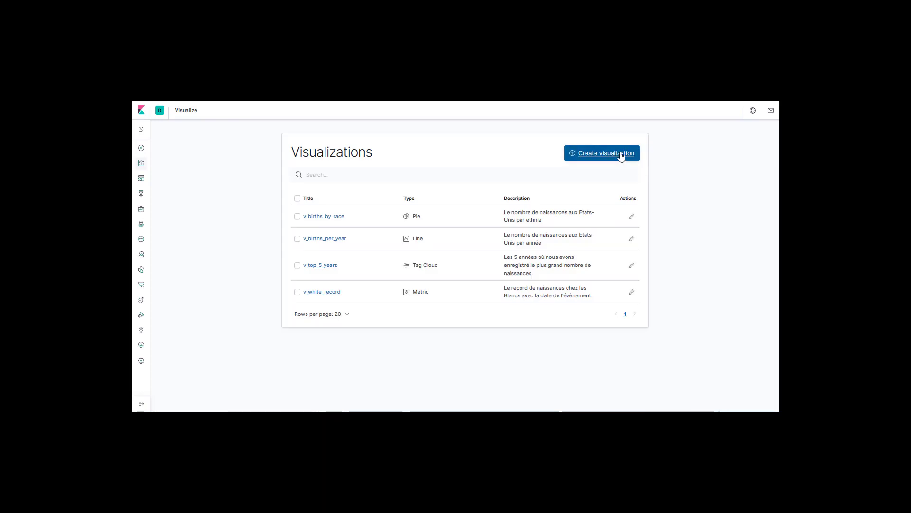
left_click(622, 156)
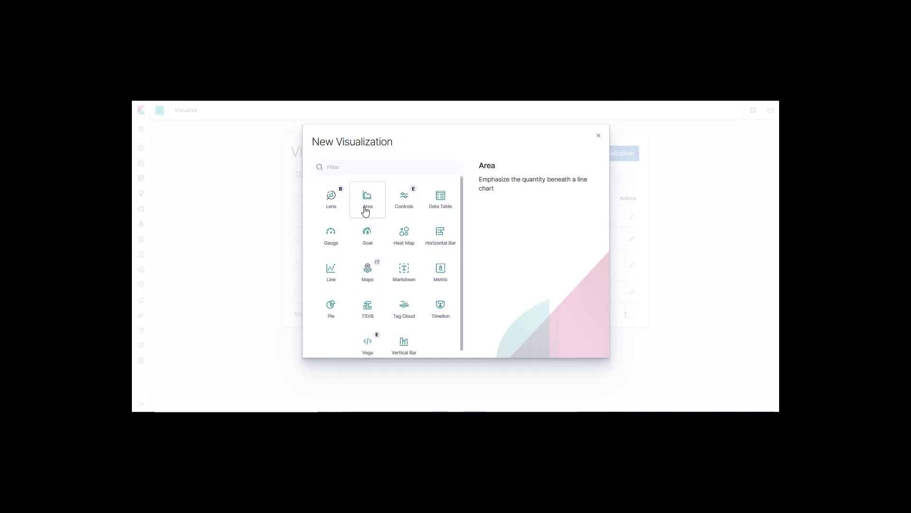
left_click(444, 197)
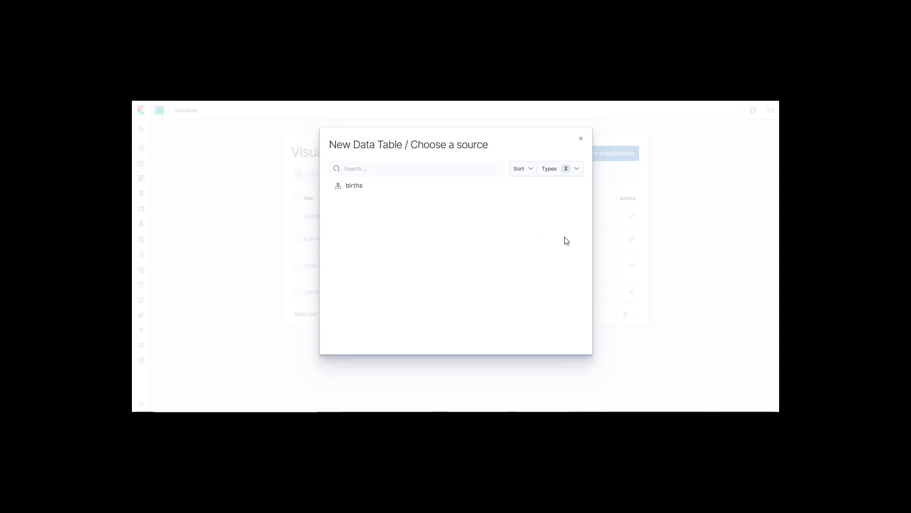
Choose births as the table's source, listing only index patterns, and show the time range's start and end.
left_click(569, 172)
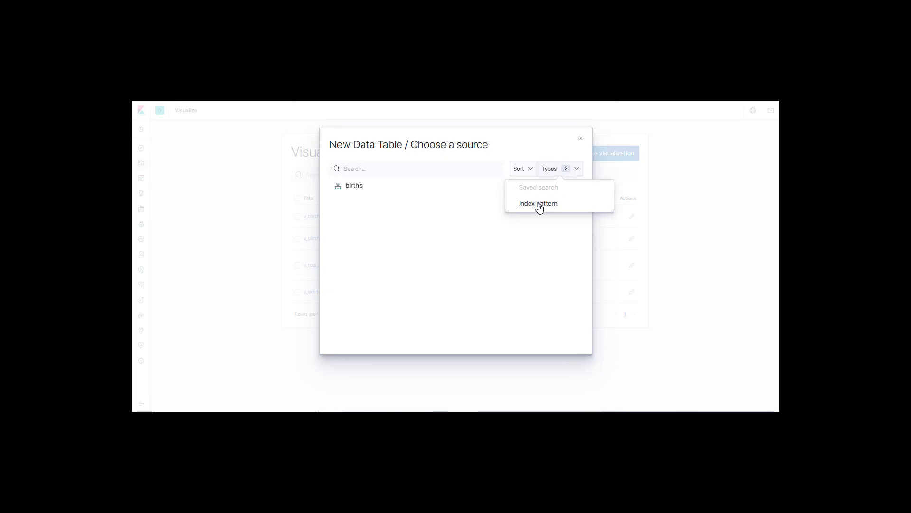
left_click(539, 208)
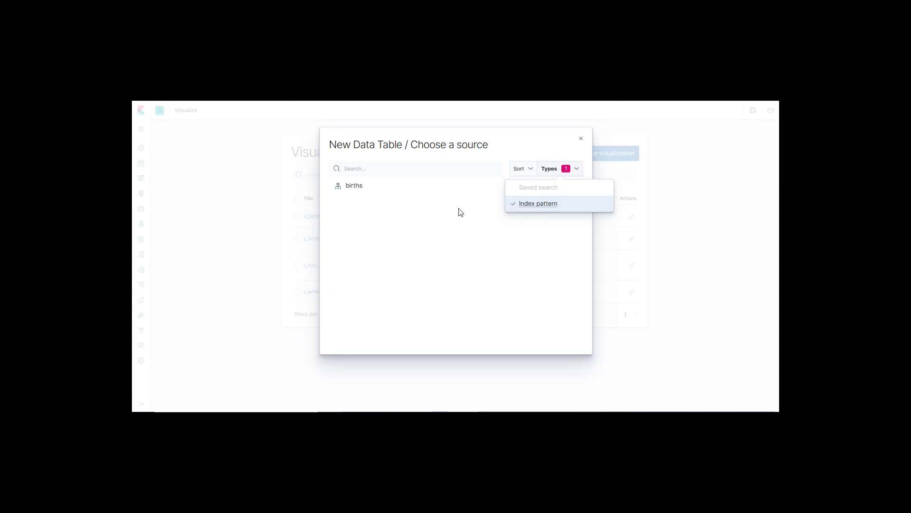
left_click(398, 201)
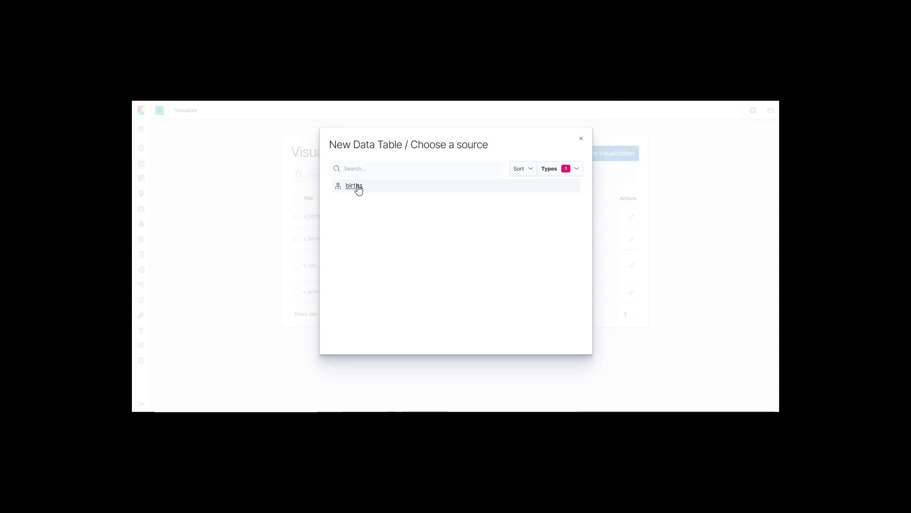
left_click(257, 286)
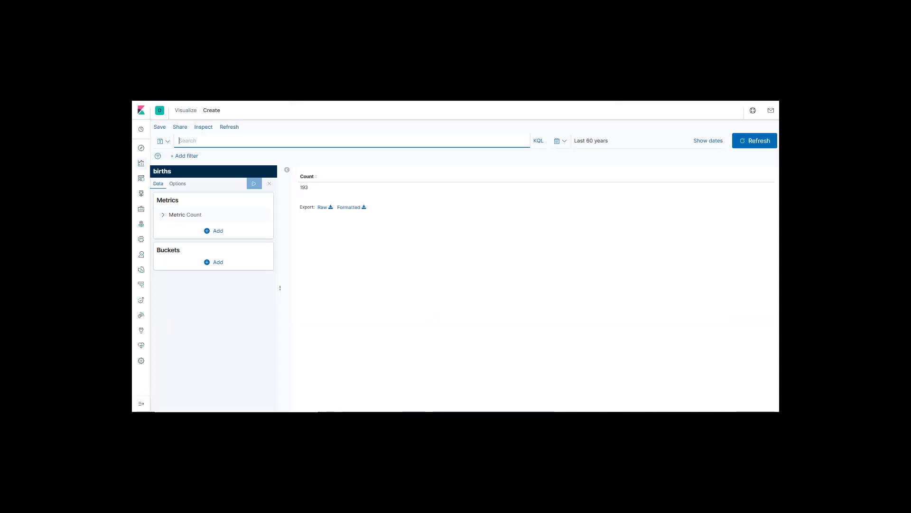
left_click(593, 142)
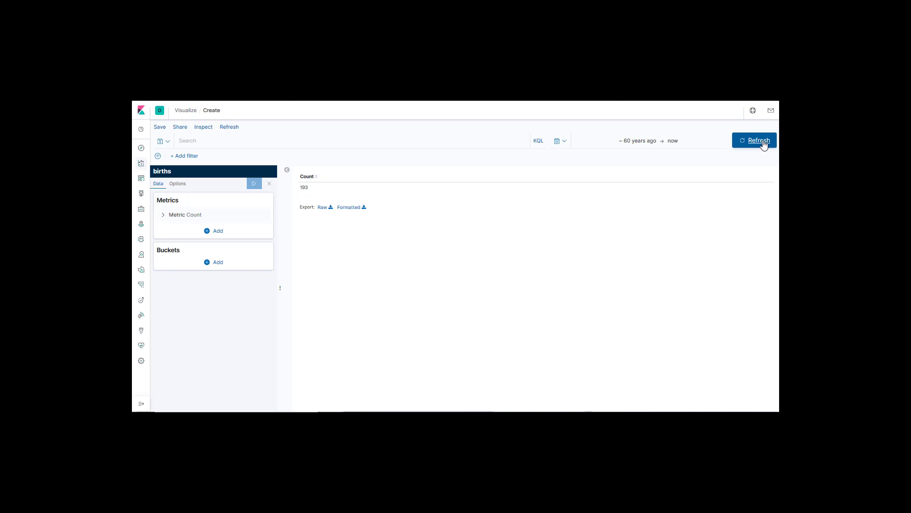
Set the table's metric to the Max aggregation of the Live Births field and apply the change.
left_click(163, 216)
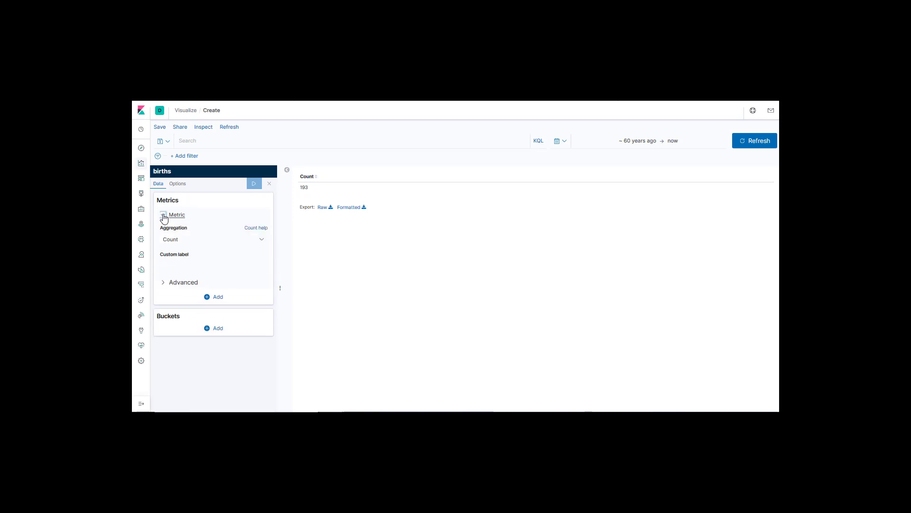
left_click(203, 242)
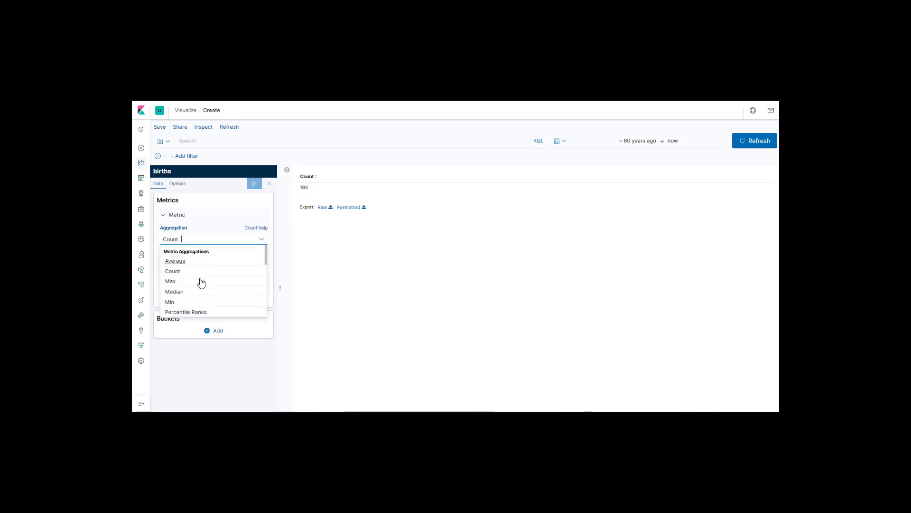
left_click(172, 281)
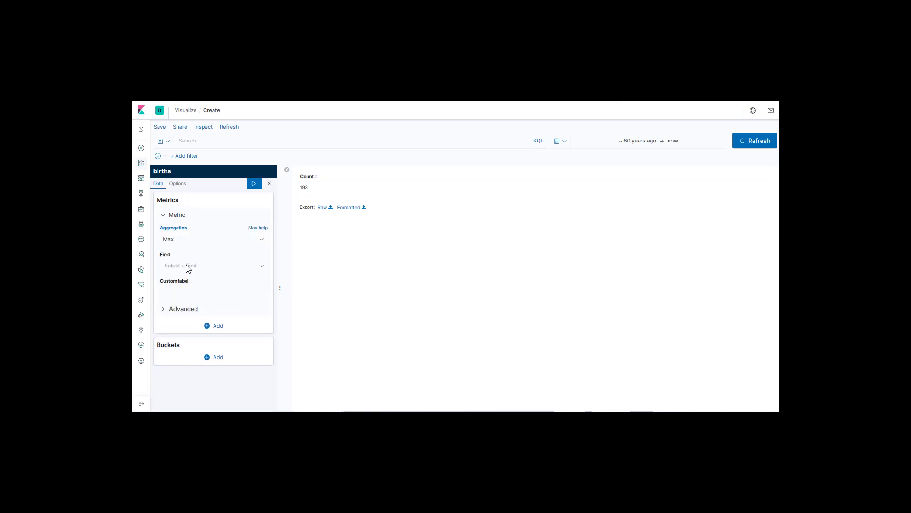
left_click(187, 267)
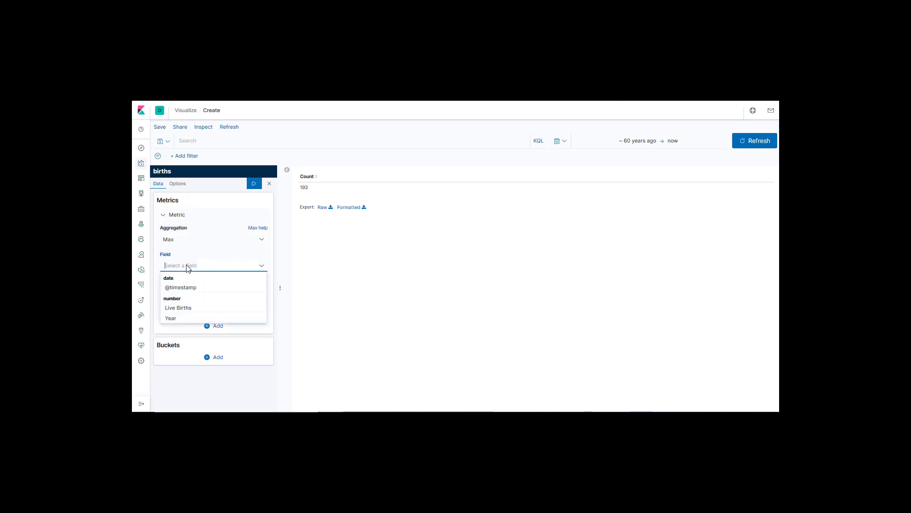
left_click(183, 309)
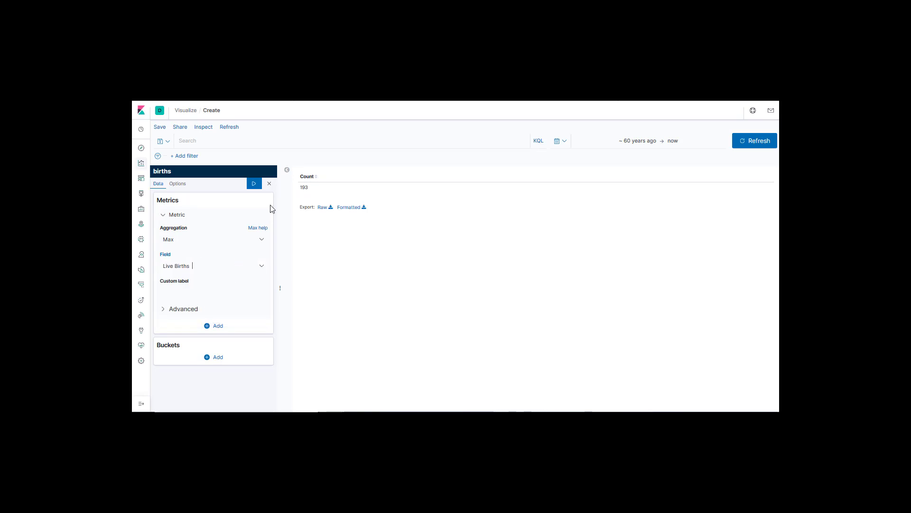
left_click(252, 188)
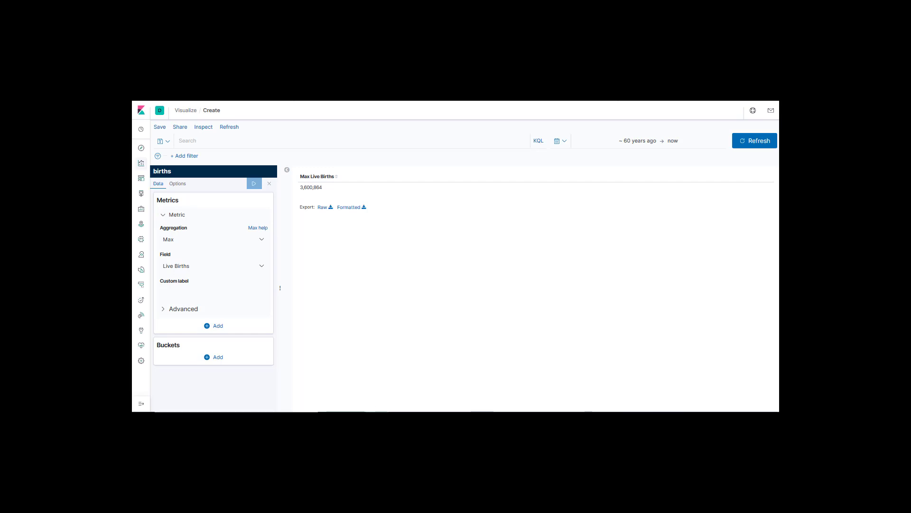
Add a Split rows bucket that uses the Date Histogram aggregation.
left_click(224, 360)
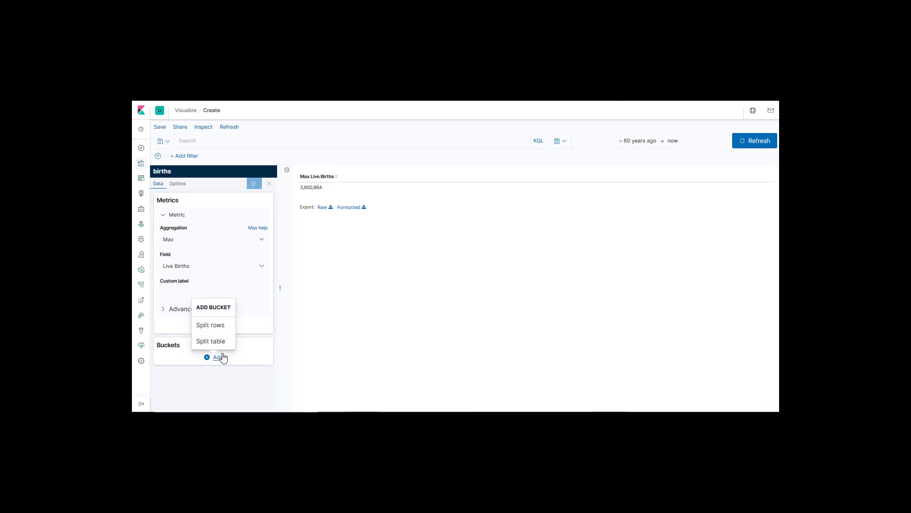
left_click(216, 326)
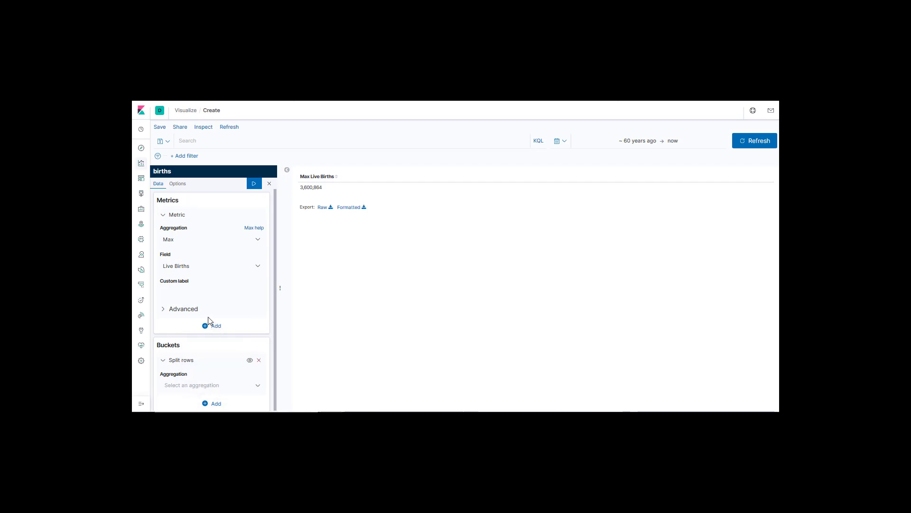
left_click(214, 384)
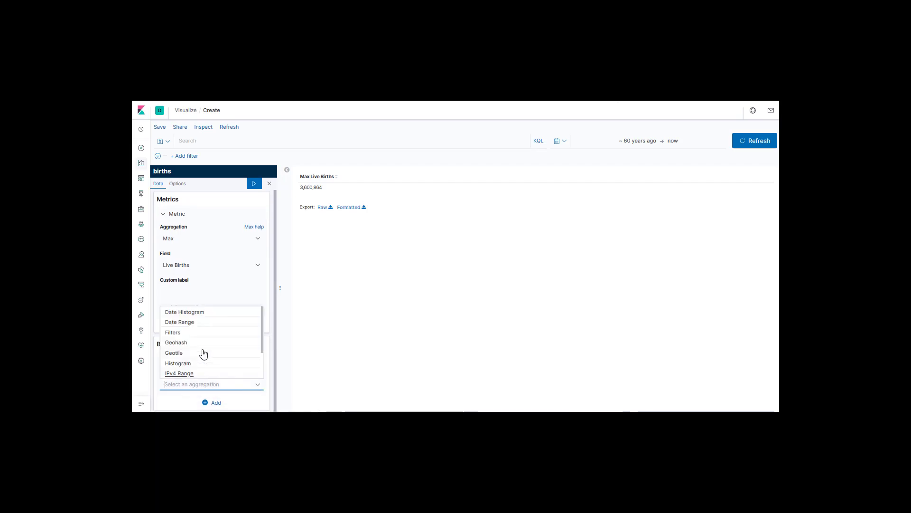
left_click(188, 312)
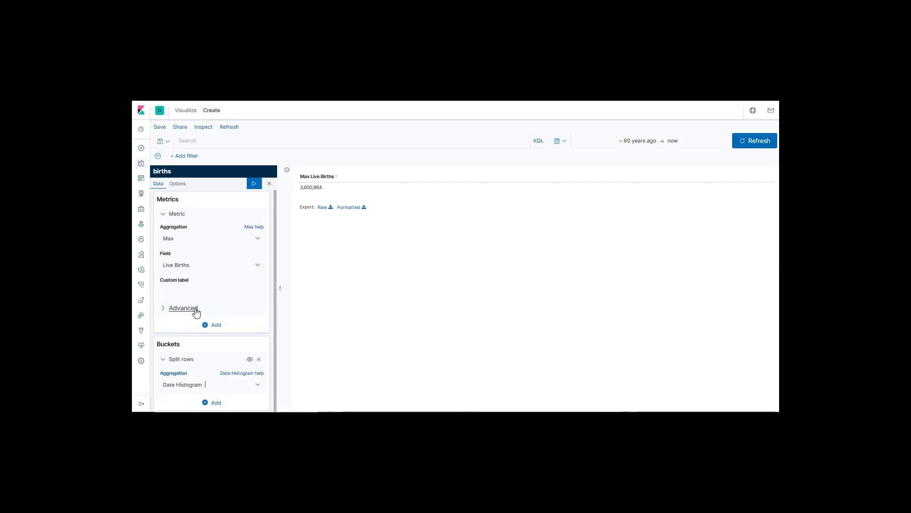
scroll(196, 312, "down", 3)
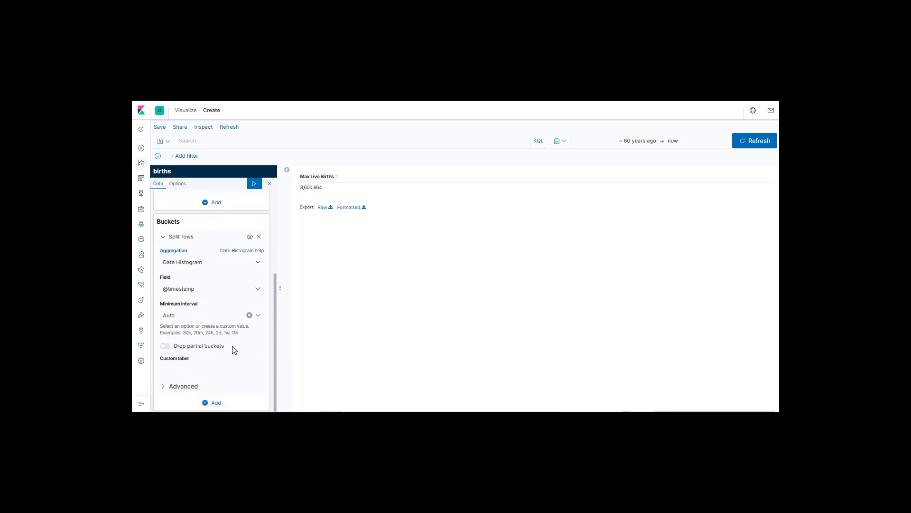
left_click(258, 317)
scroll(207, 372, "down", 1)
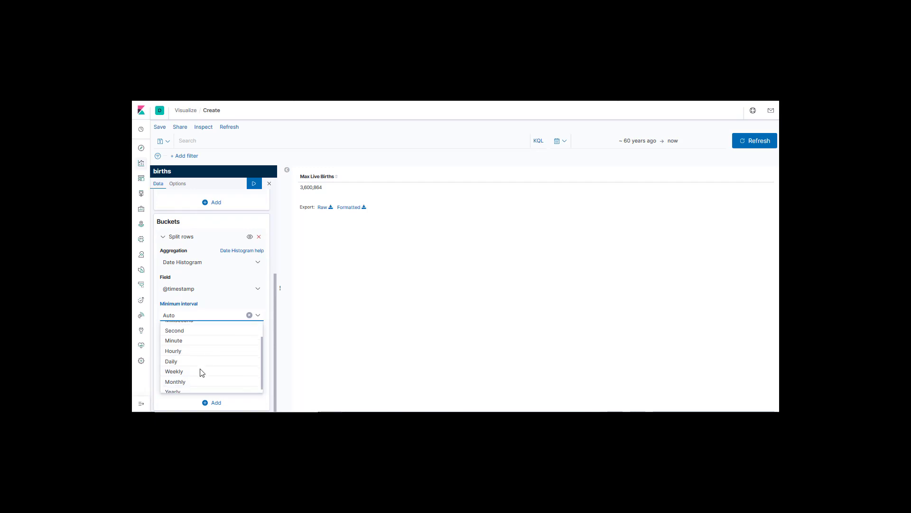
left_click(179, 387)
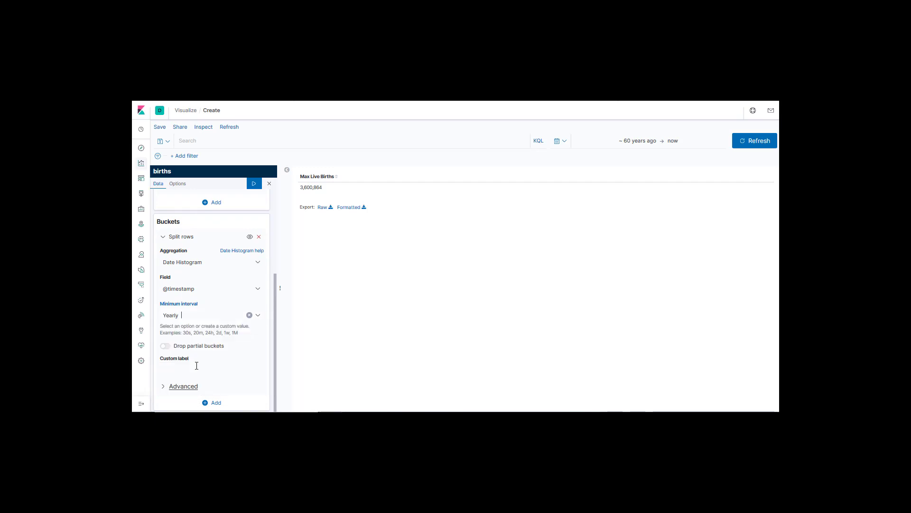
left_click(255, 187)
left_click(255, 188)
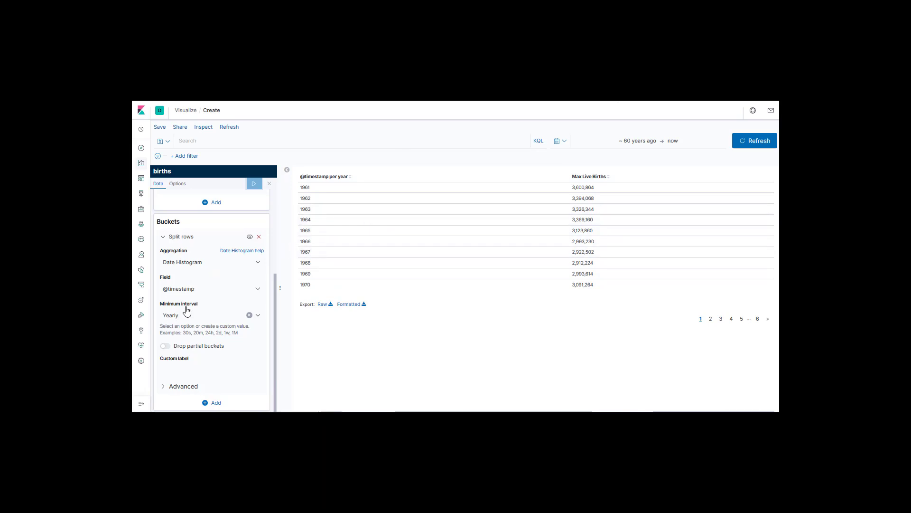
Add a Split table sub-bucket in rows, using the Terms sub aggregation.
left_click(215, 402)
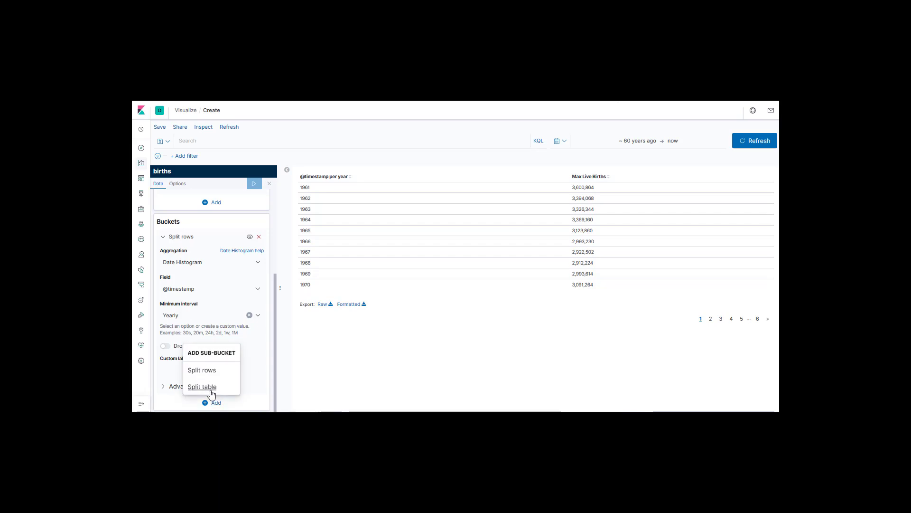
left_click(211, 387)
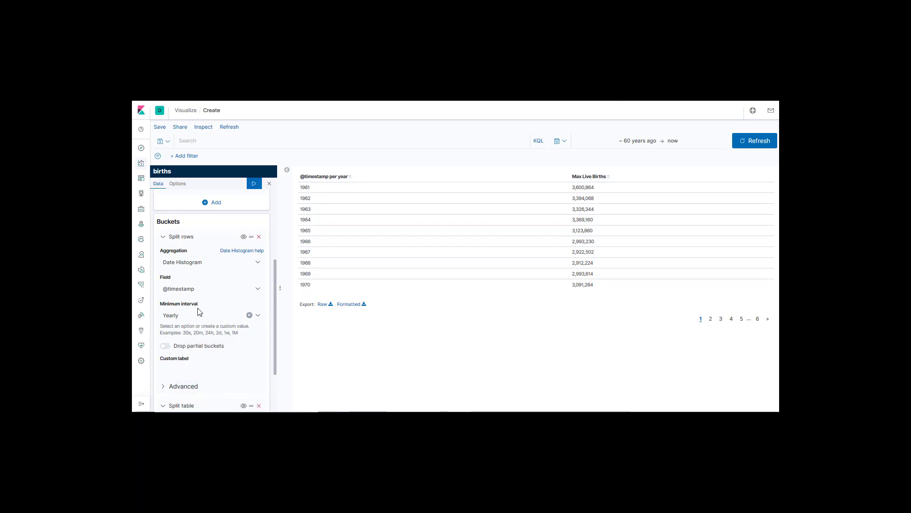
scroll(198, 312, "down", 2)
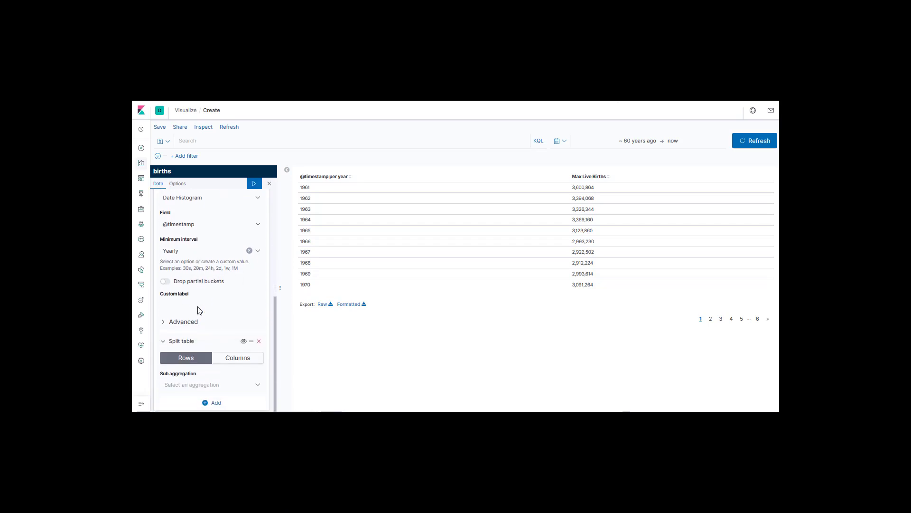
left_click(191, 386)
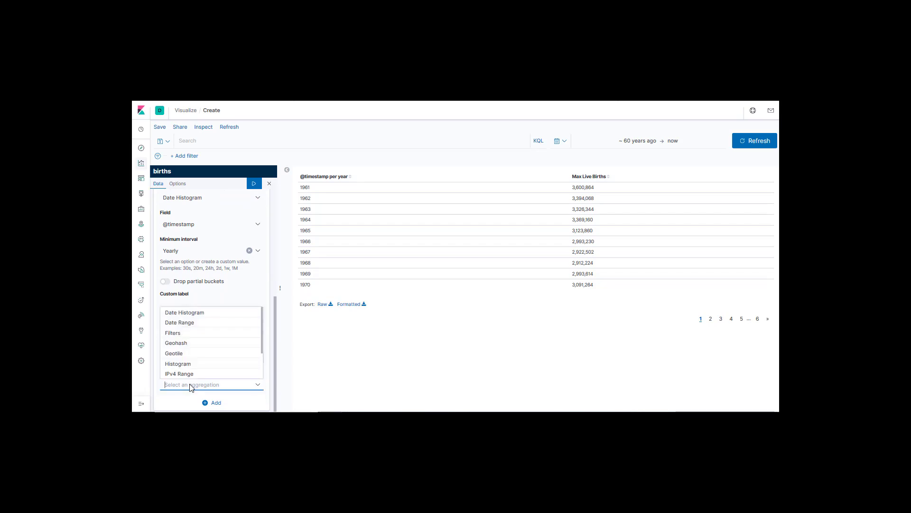
scroll(184, 366, "down", 2)
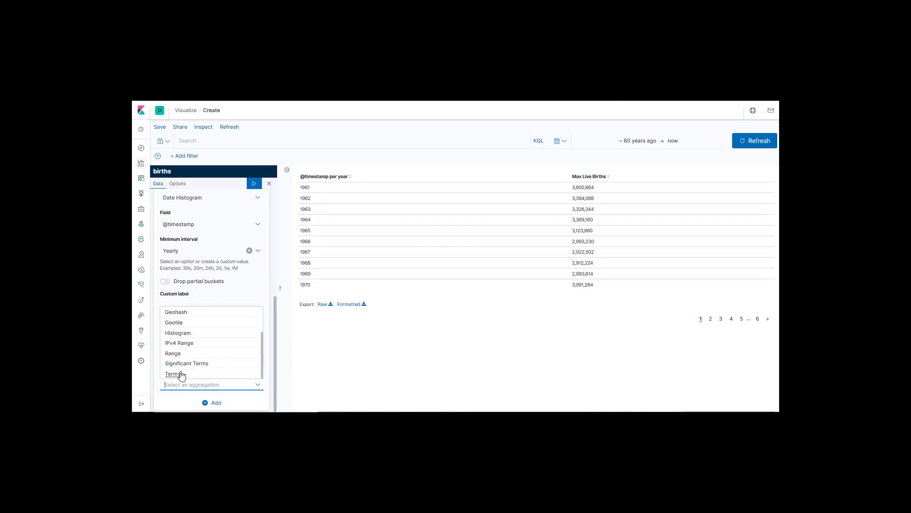
left_click(181, 376)
Set the Split table terms field to Race, keep the remaining ordering settings, and update the table.
scroll(188, 378, "down", 1)
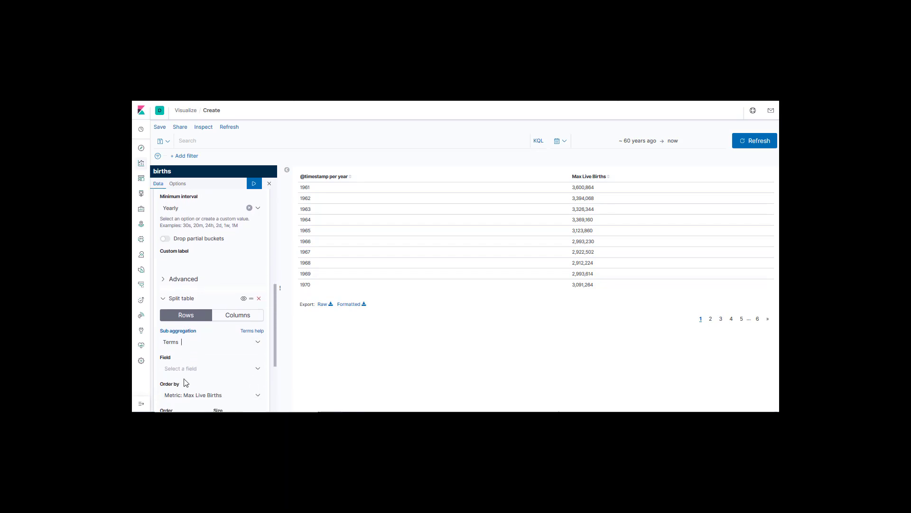
left_click(191, 369)
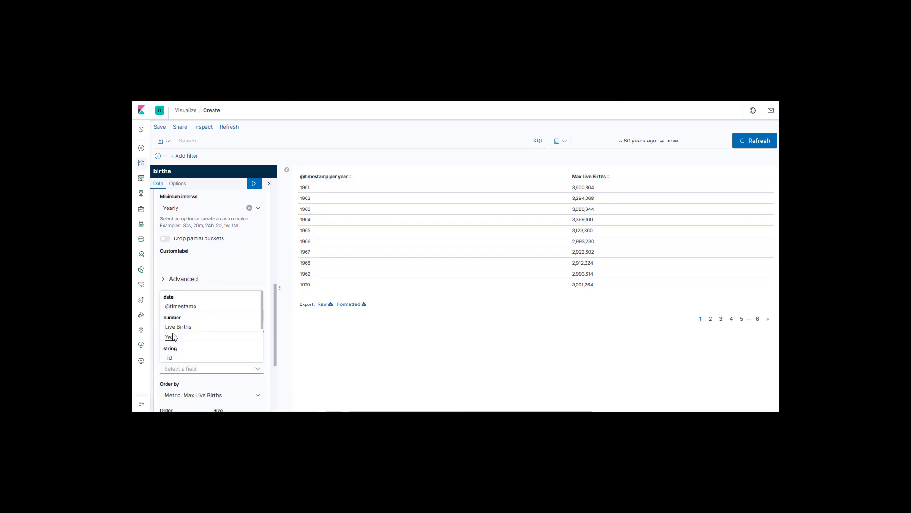
scroll(178, 342, "down", 3)
left_click(187, 362)
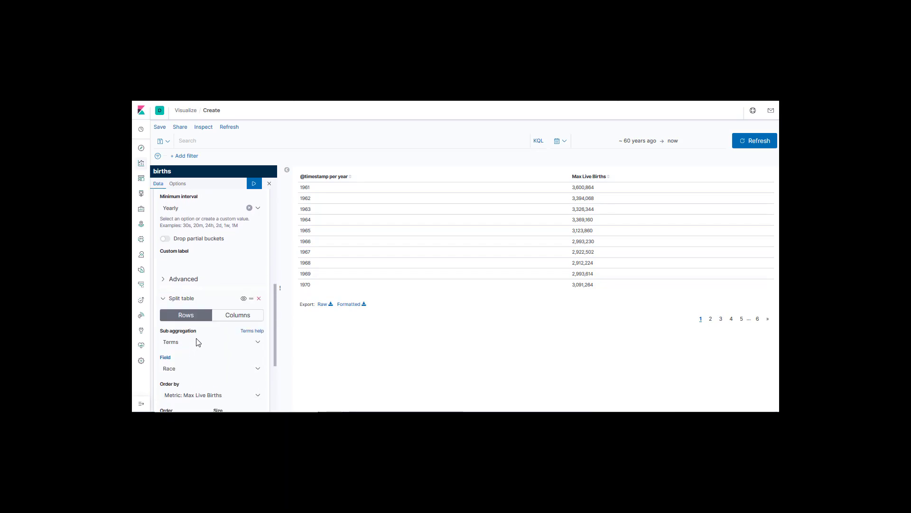
scroll(197, 335, "down", 2)
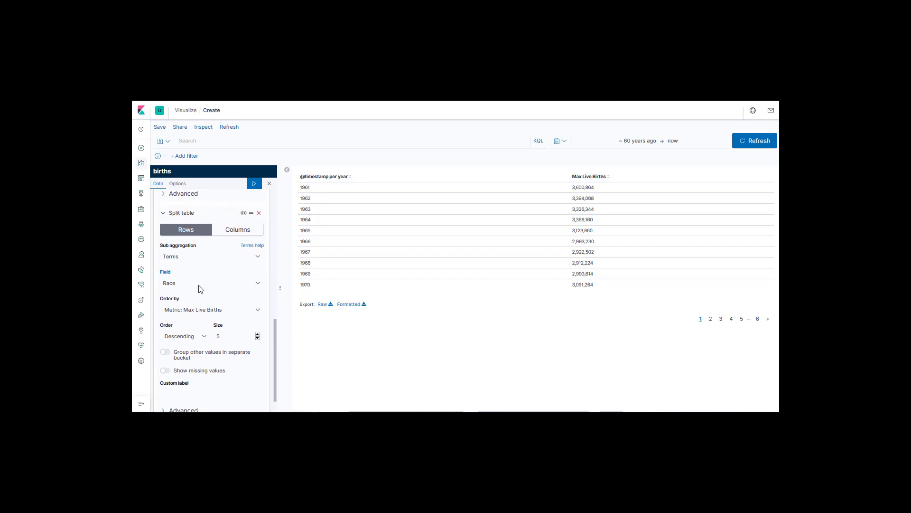
scroll(202, 287, "up", 5)
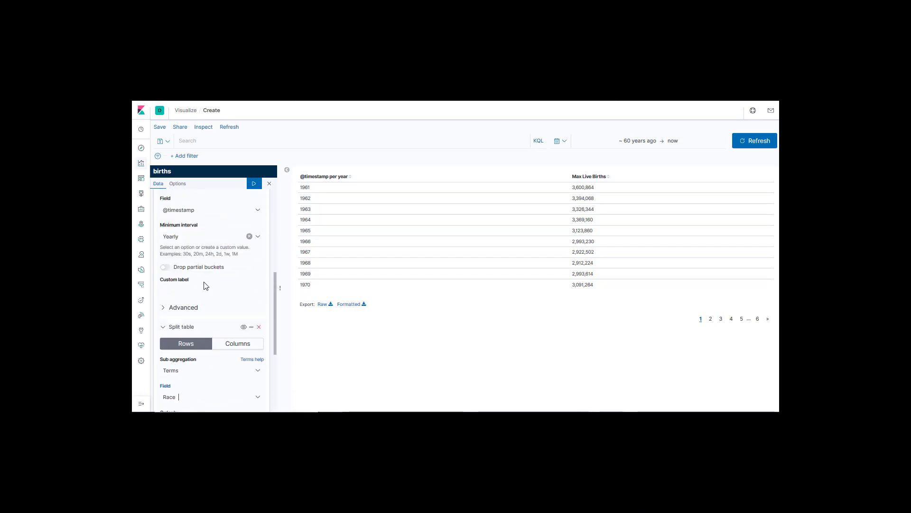
left_click(255, 185)
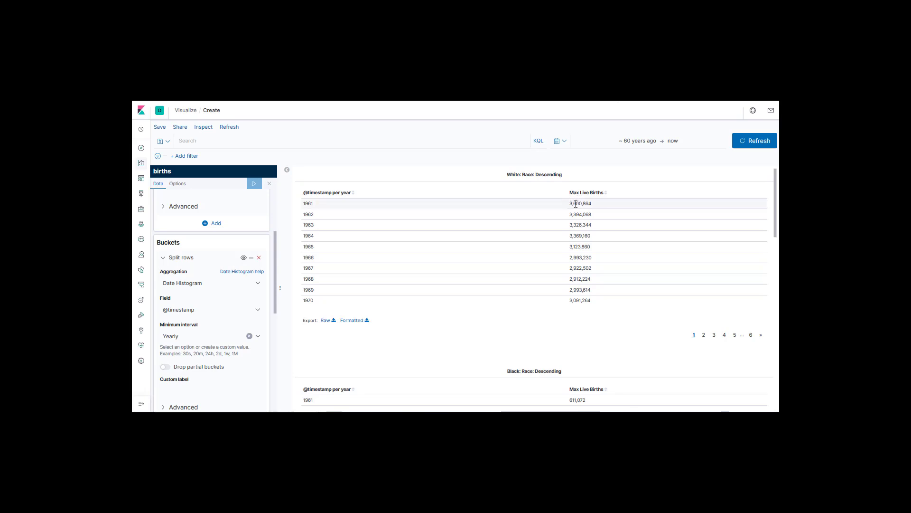
Inspect the 1961 Max Live Births value in the White table and open the table's display options.
left_click_drag(571, 204, 594, 207)
left_click(595, 207)
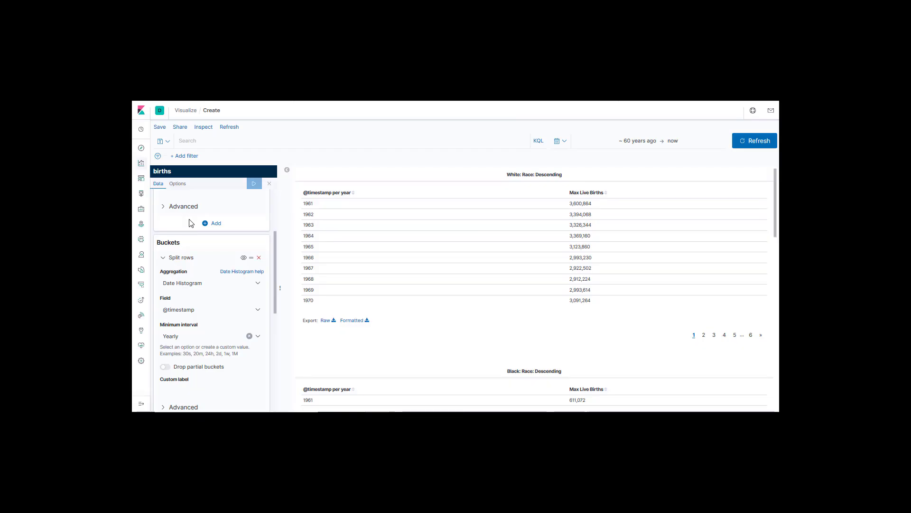
left_click(175, 184)
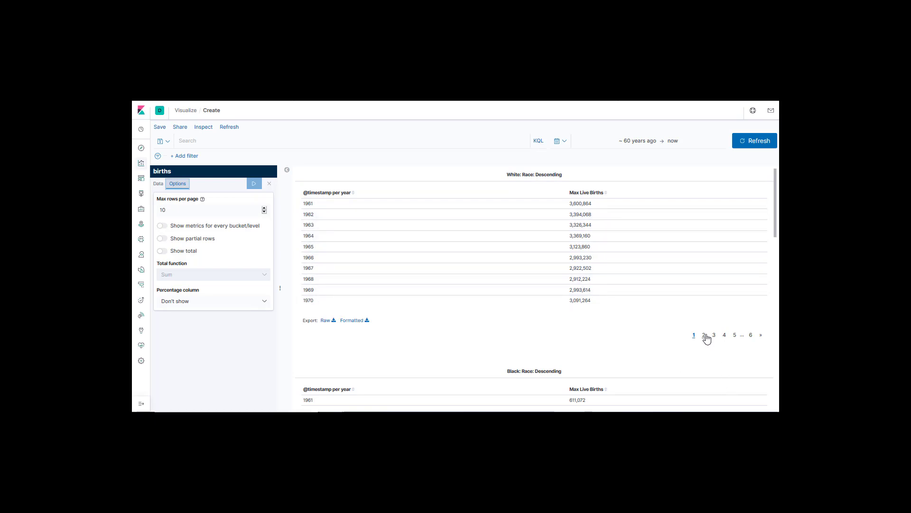
Browse the White table through page 3, turn on Show total, and update the table.
left_click(706, 336)
left_click(715, 337)
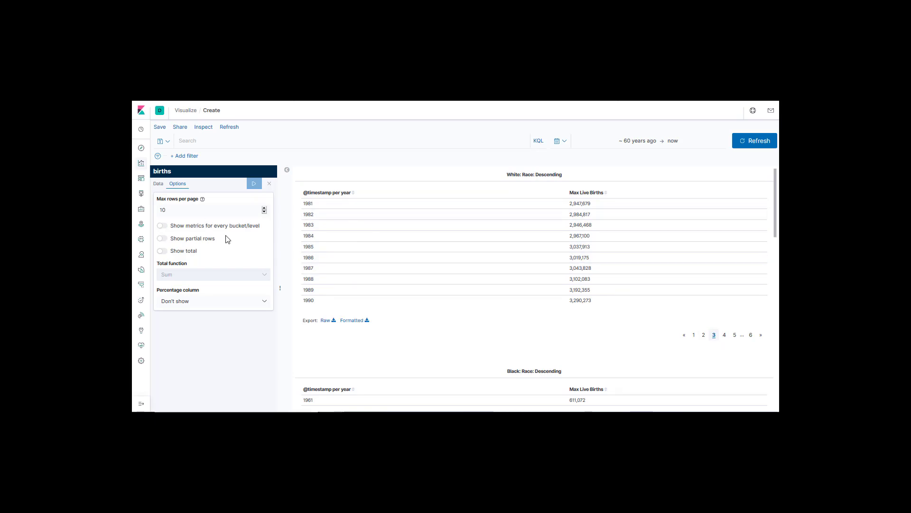
left_click(188, 254)
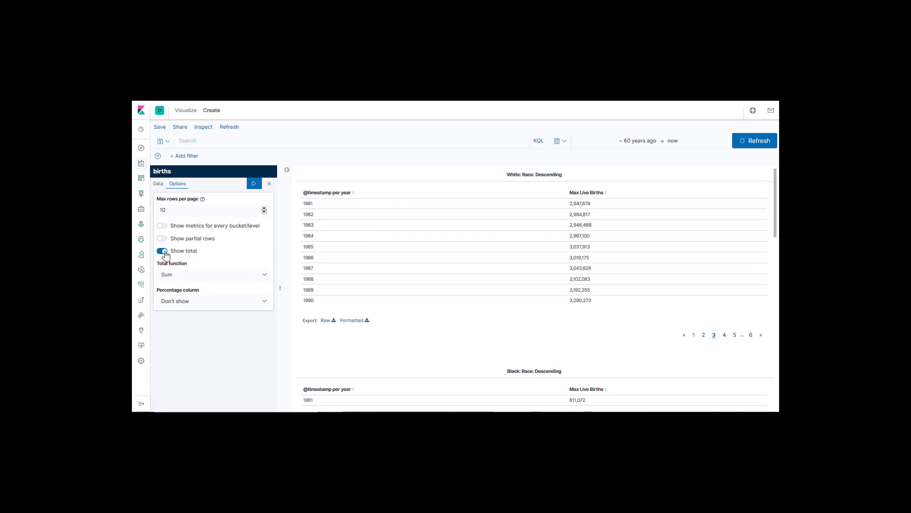
left_click(253, 186)
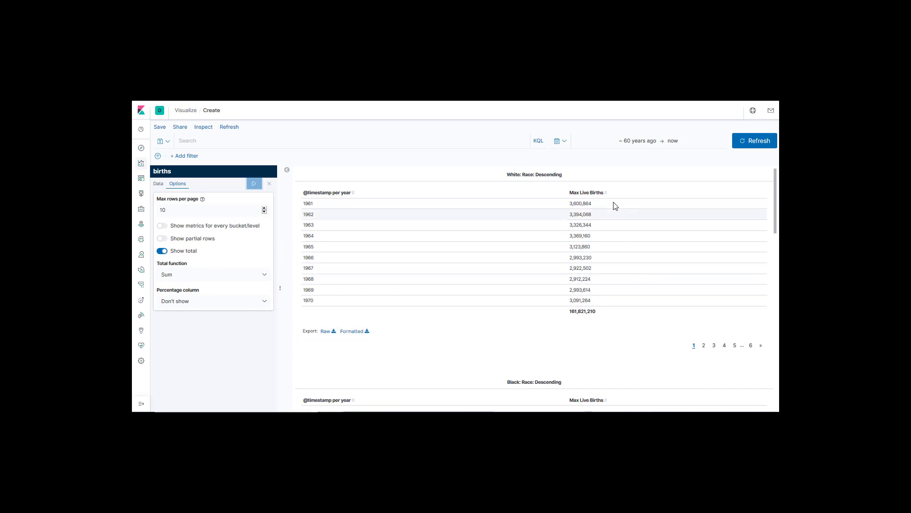
Set the total function to Max and update the table.
left_click(247, 274)
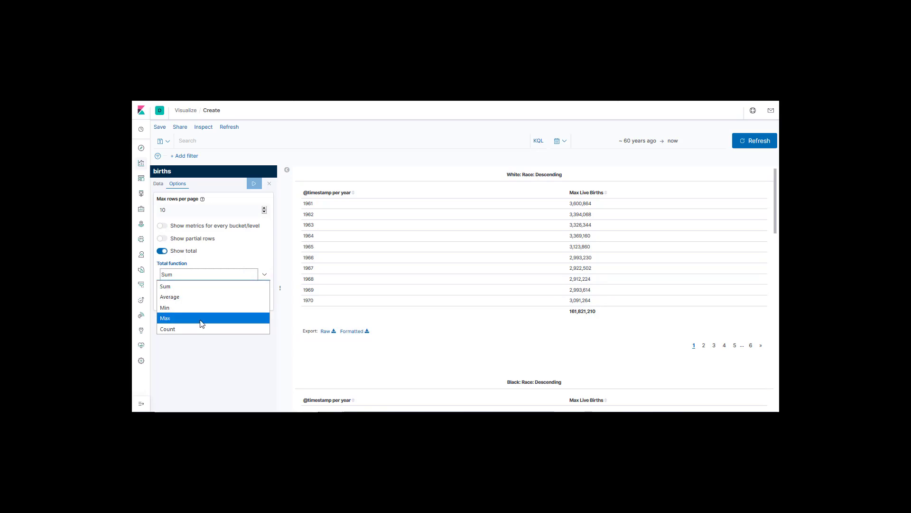
left_click(200, 319)
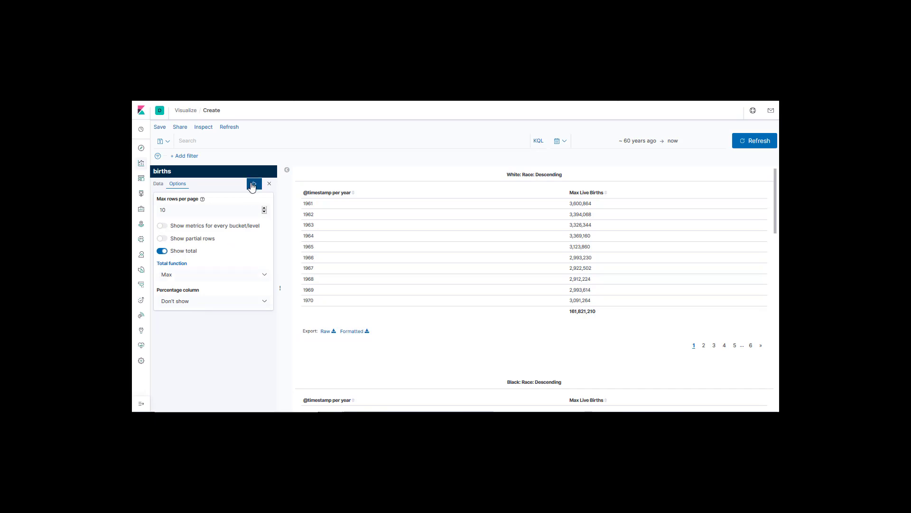
left_click(253, 185)
Set the percentage column to Max Live Births with Sum as the total function, and update the table.
left_click(200, 305)
left_click(189, 325)
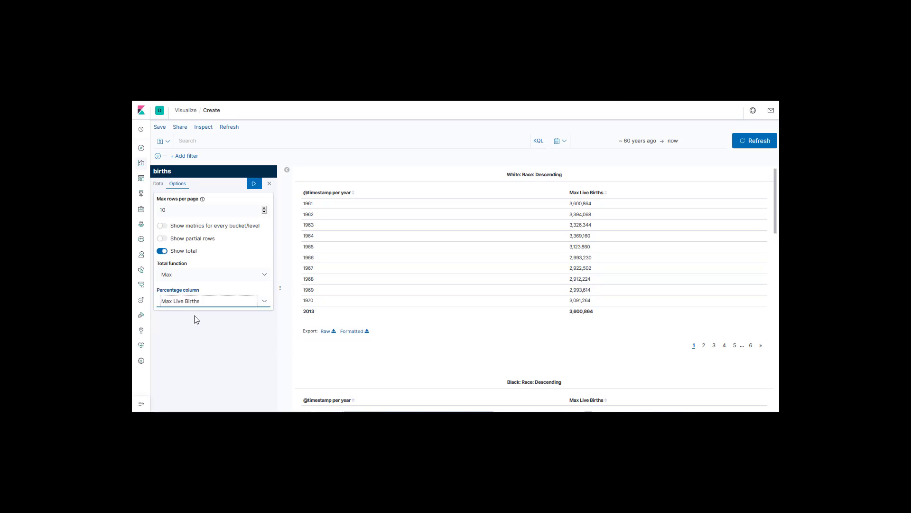
left_click(184, 277)
left_click(169, 286)
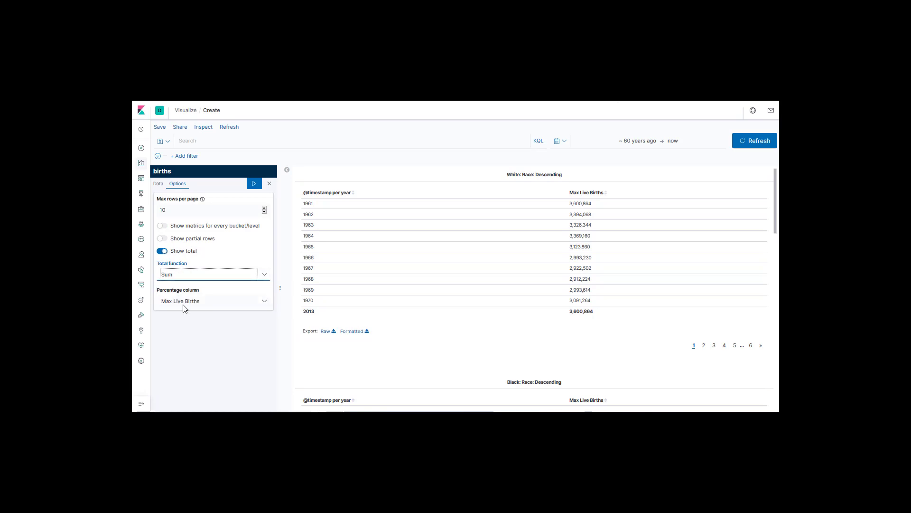
left_click(187, 301)
left_click(182, 323)
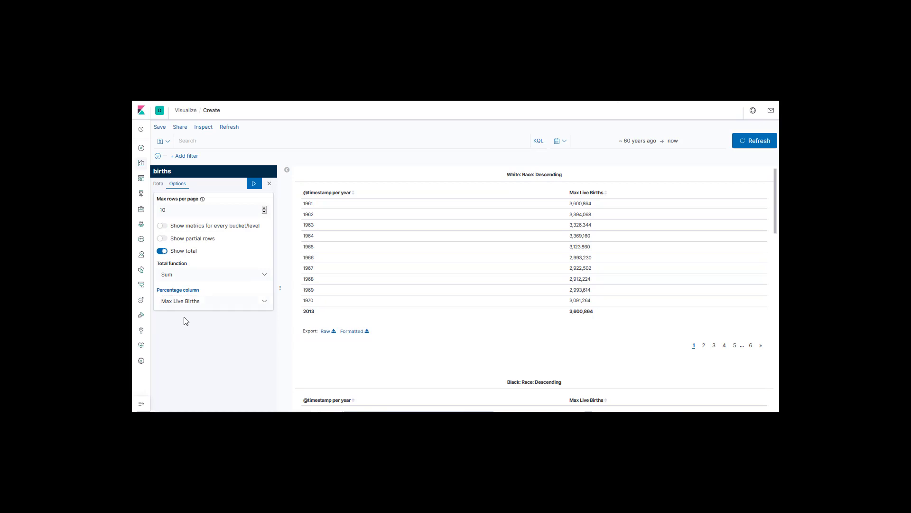
left_click(252, 187)
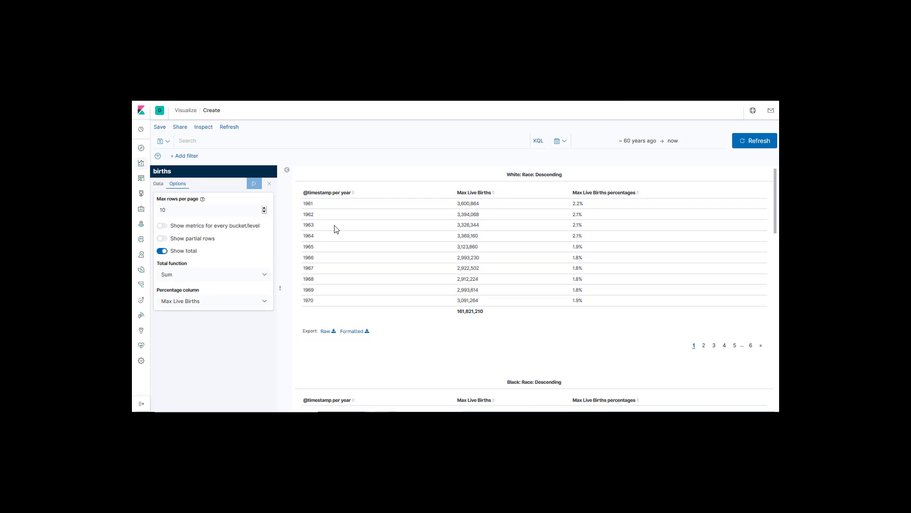
Save the visualization as v_births_per_year_table with the description "Un tableau par ethnie qui affiche le nombre de naissances par année.".
left_click(160, 127)
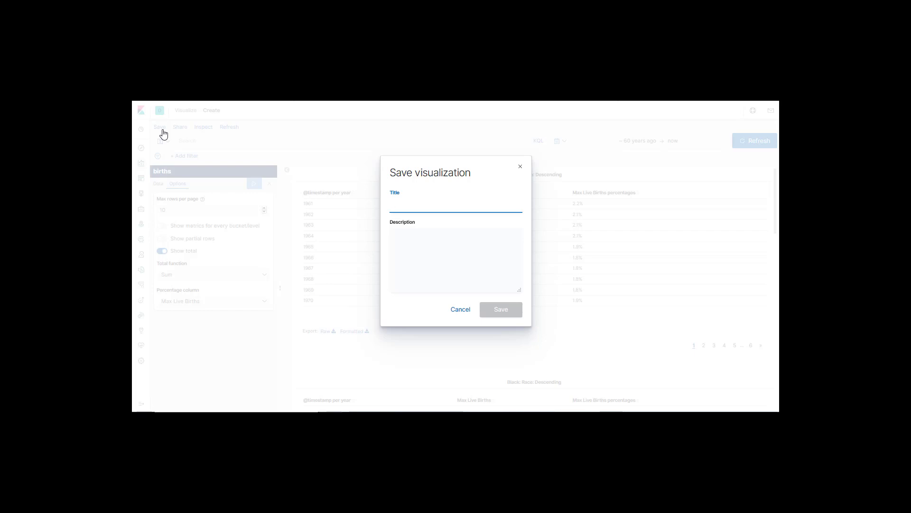
type("v")
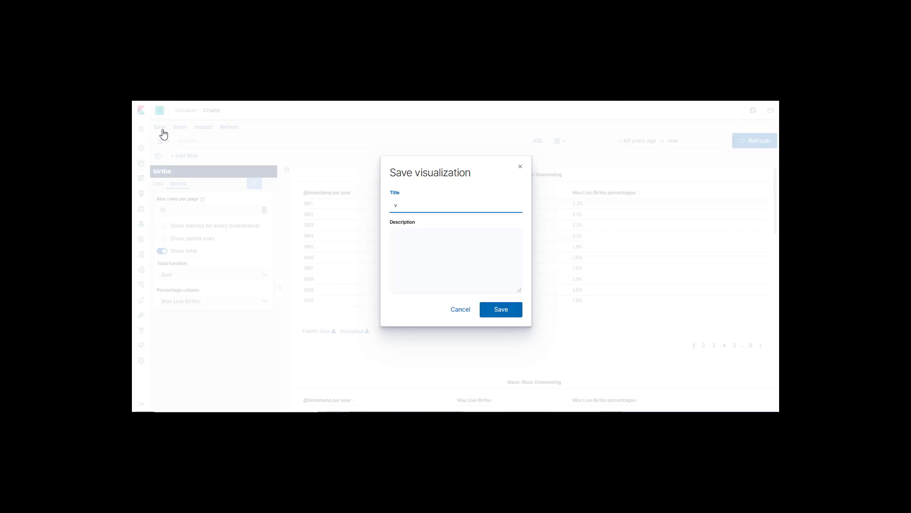
type("_births_per_year_table")
key("Tab")
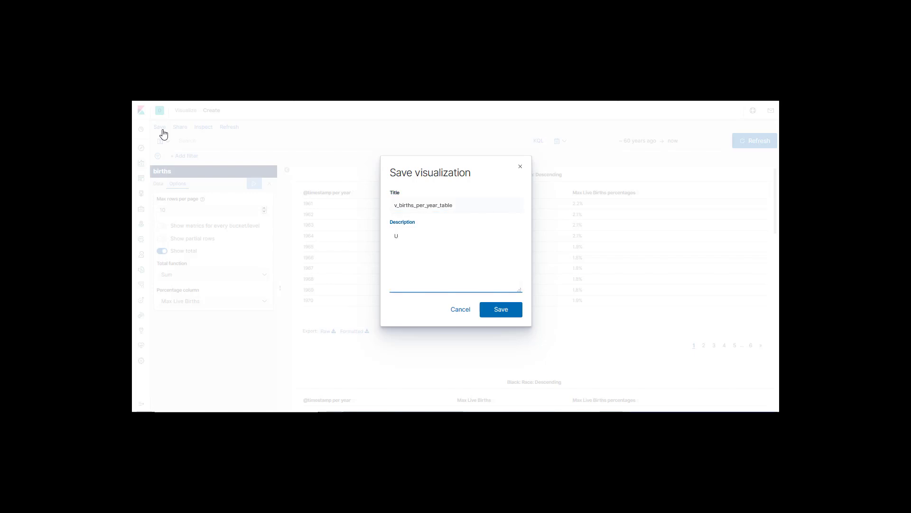
type("Un tableau par ethnie qui affiche le nombre de naissances par année.")
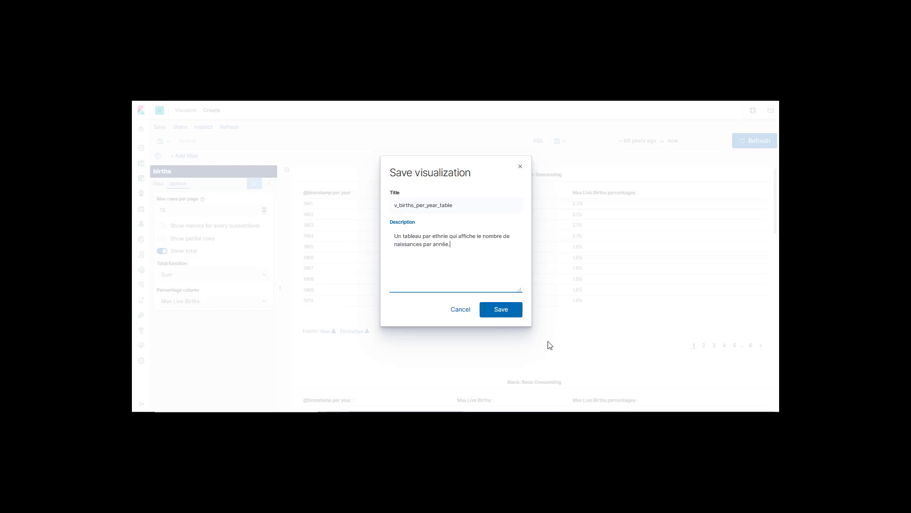
left_click(490, 310)
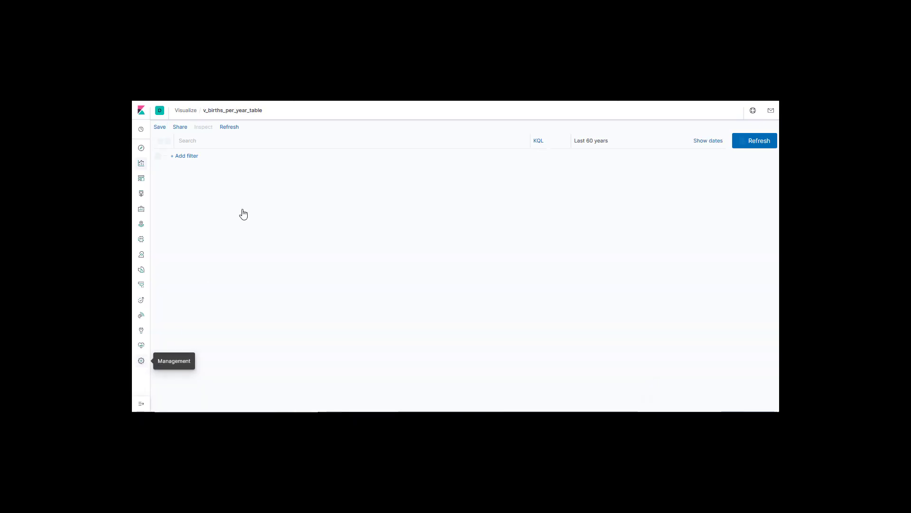
Open the Saved Objects page in Kibana's management area to look up the saved visualization.
left_click(142, 360)
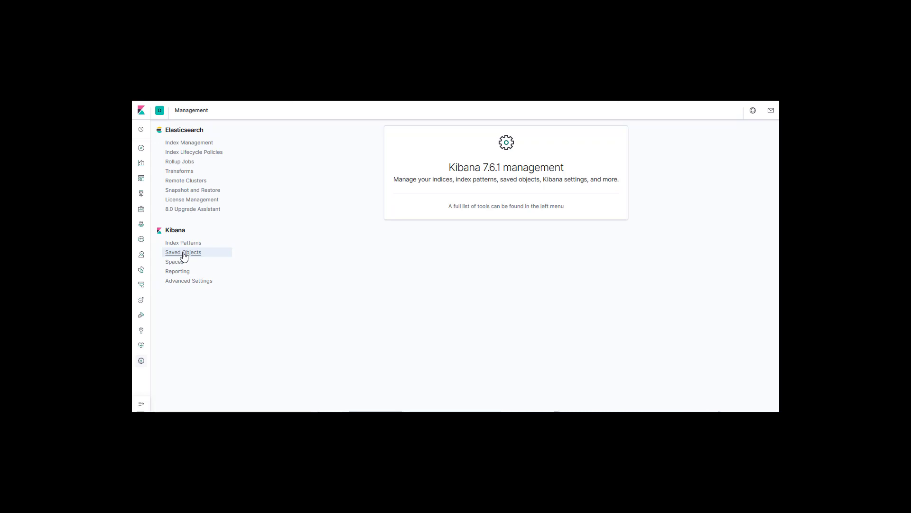
left_click(184, 253)
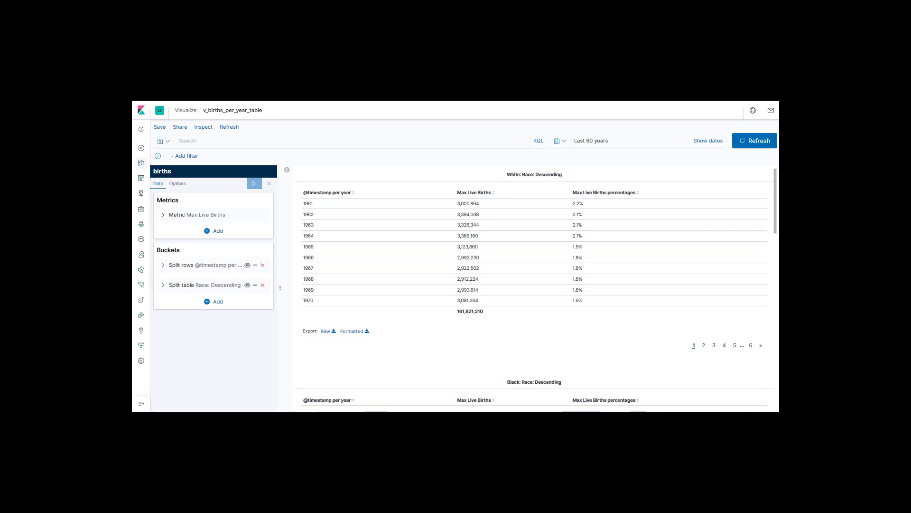
Review the embed code options for sharing the v_births_per_year_table visualization, and open its permalink options.
left_click(186, 133)
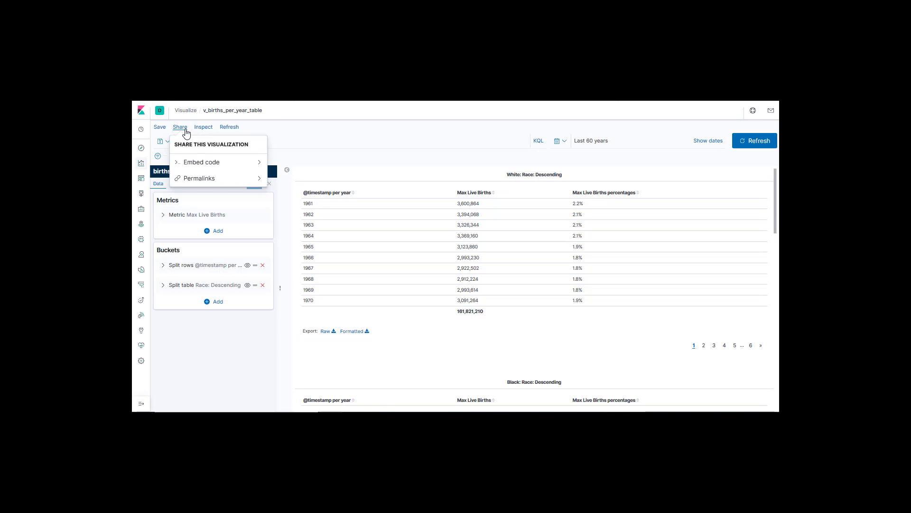
left_click(211, 162)
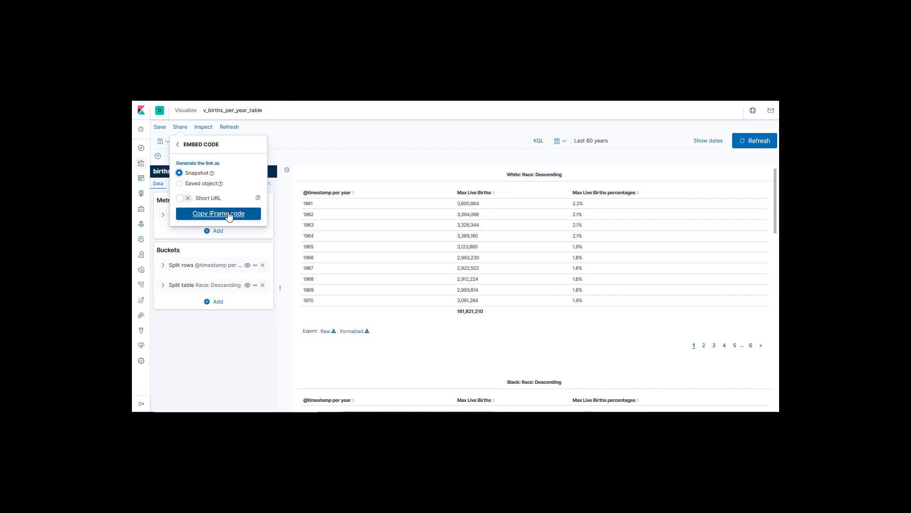
left_click(178, 144)
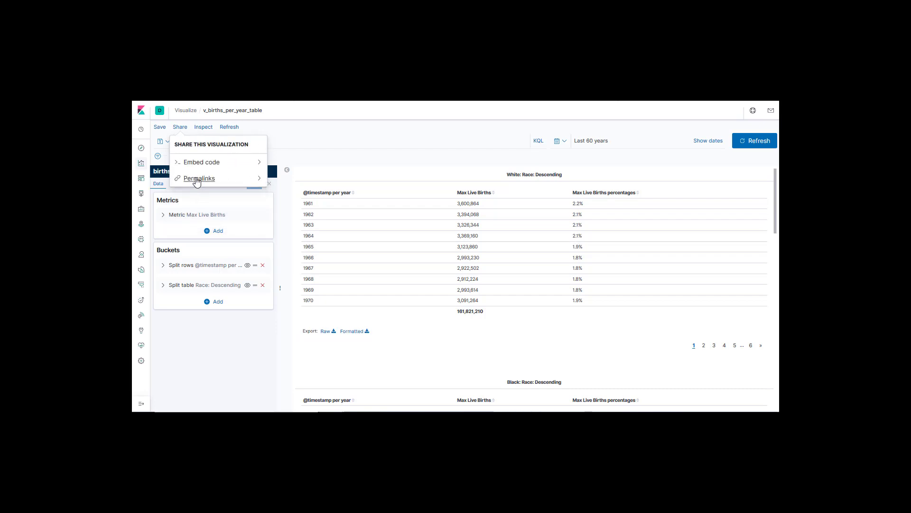
left_click(197, 179)
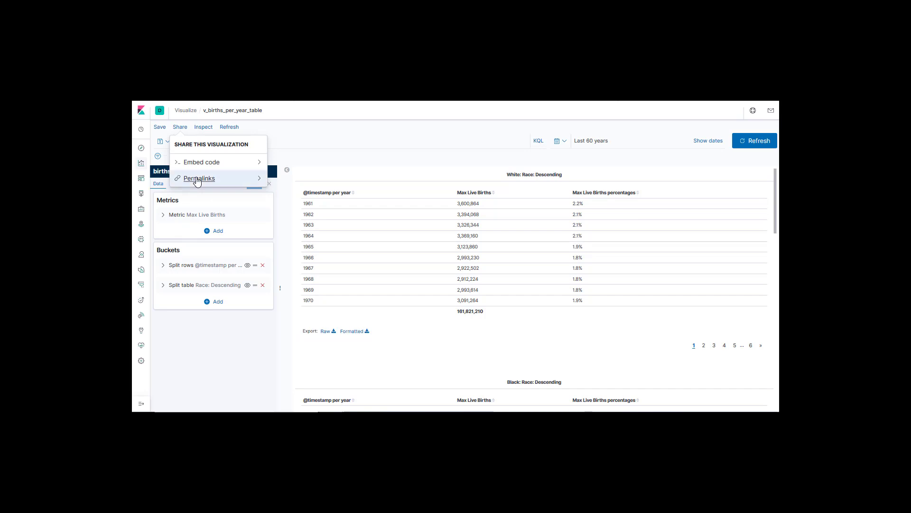